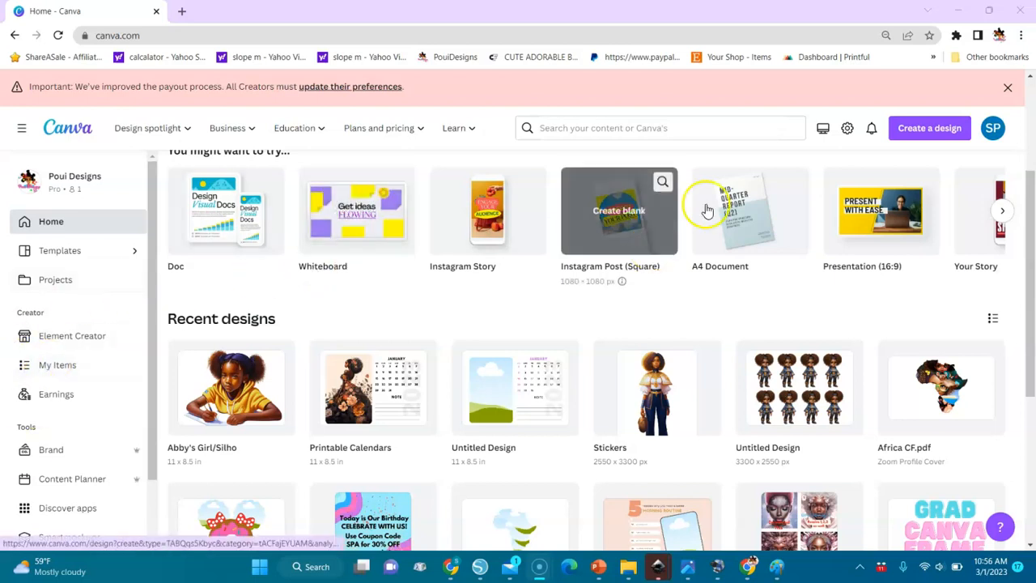
Step: Create a new custom-size design 3300 px wide and 2550 px high
left_click(928, 132)
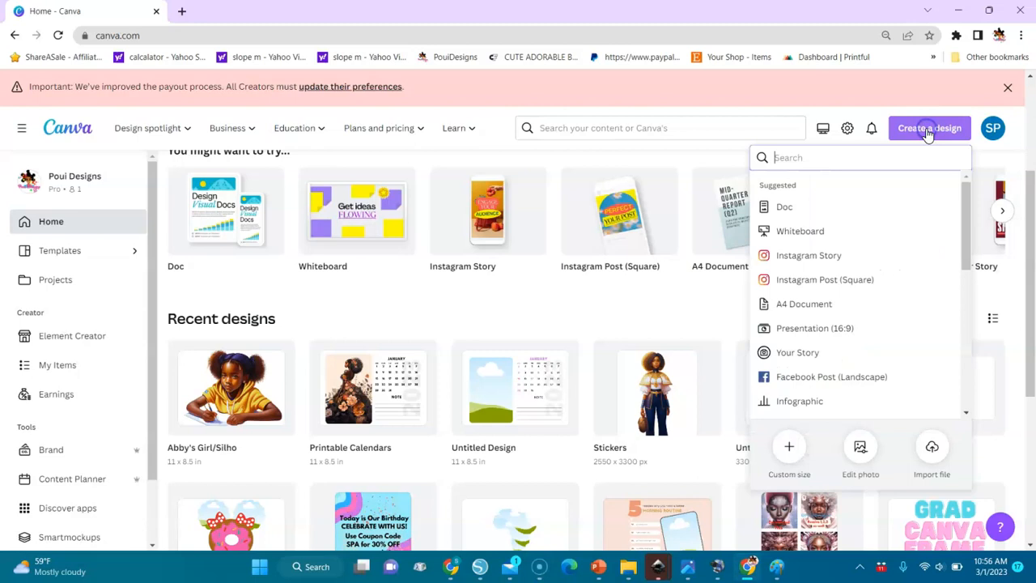
left_click(793, 451)
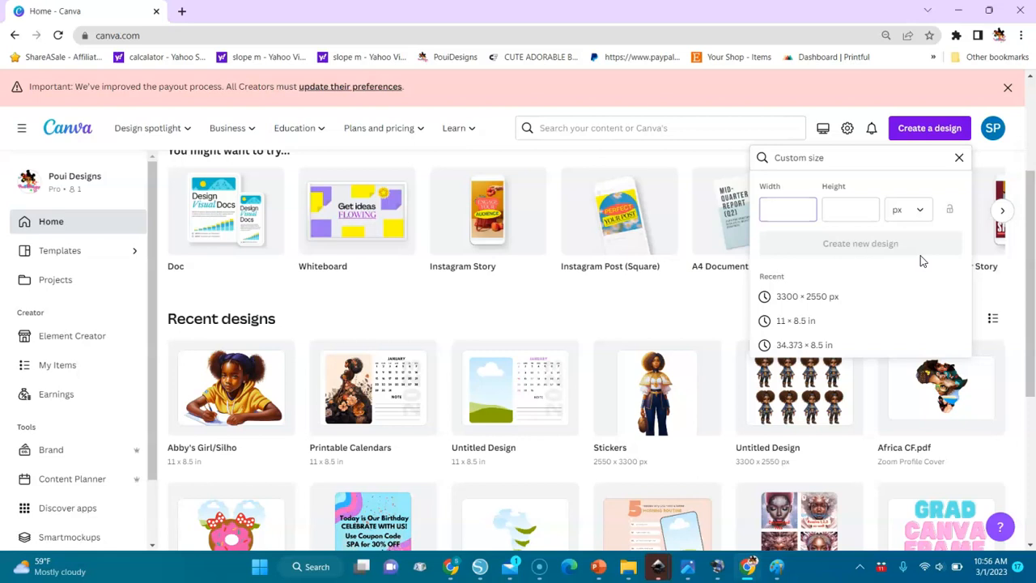
left_click(935, 249)
left_click(857, 211)
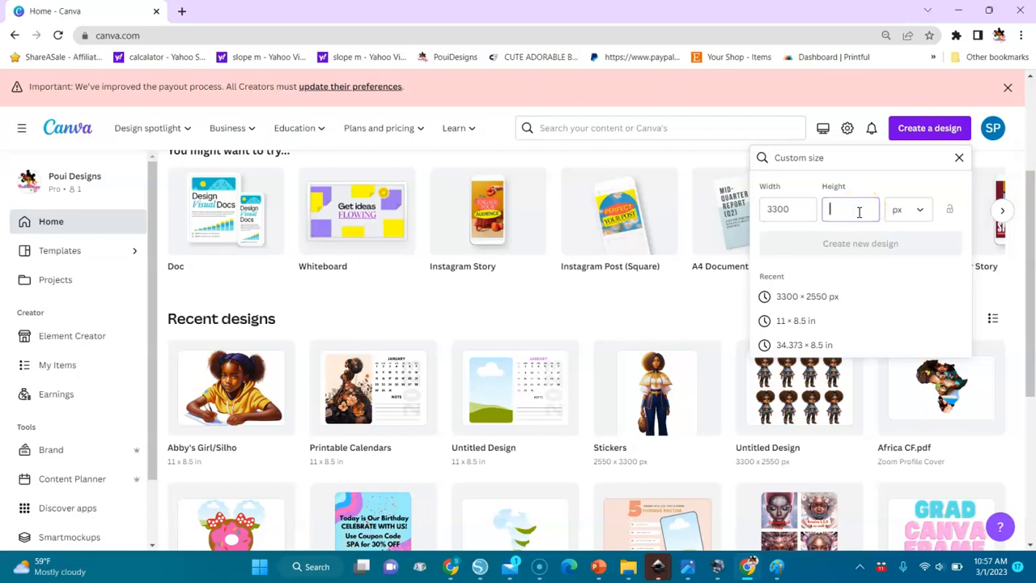
type("2550")
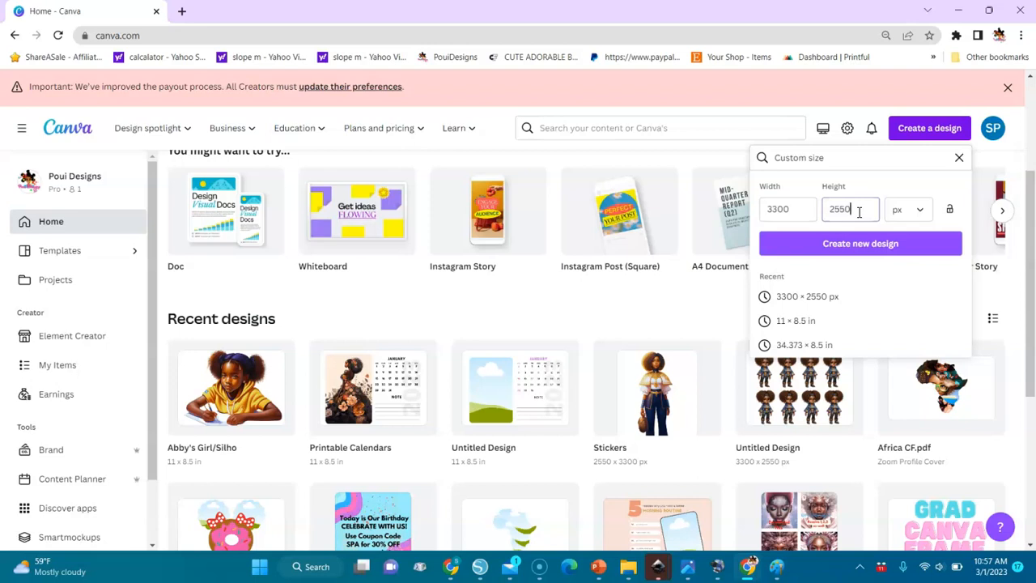
left_click(882, 244)
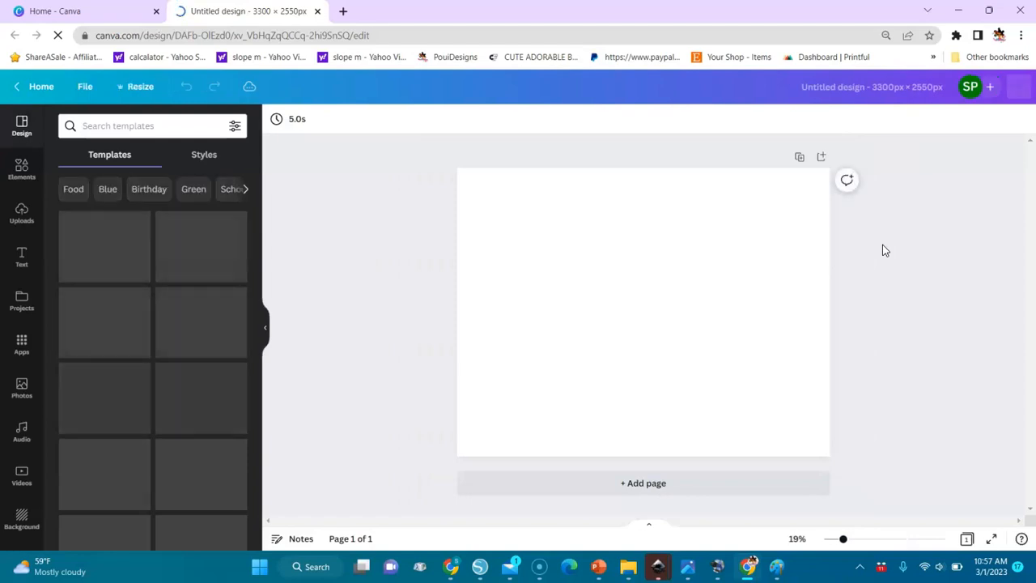
Step: Add the uploaded image of the curly-haired character in the blue tunic and black pants to the page
left_click(20, 220)
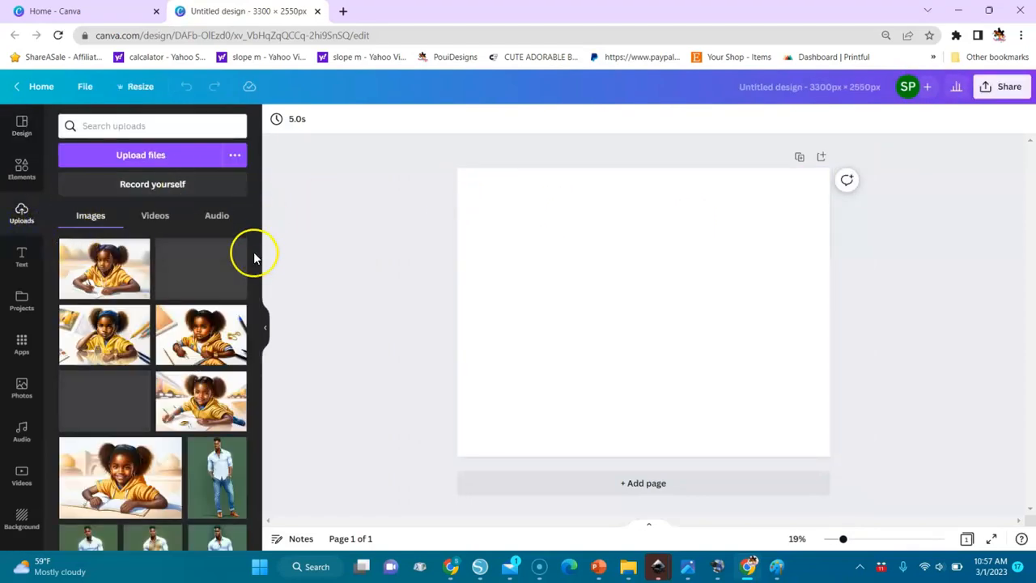
scroll(257, 283, "down", 10)
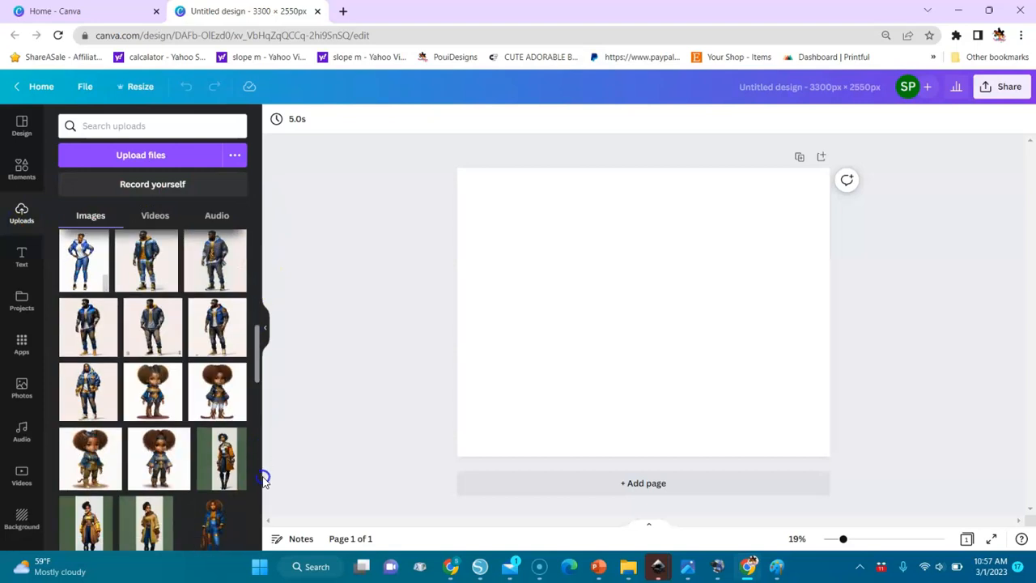
scroll(263, 498, "up", 5)
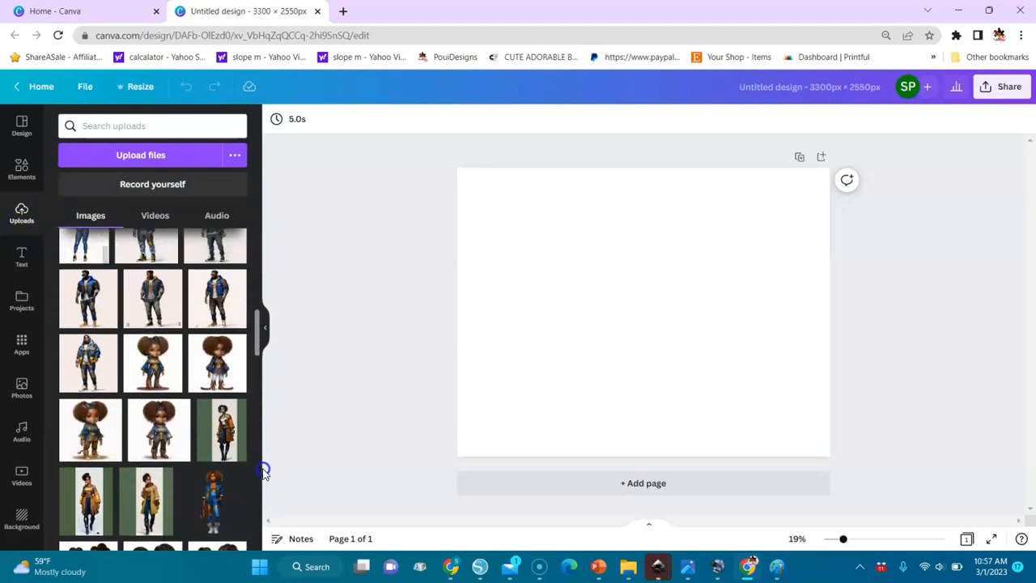
left_click(168, 448)
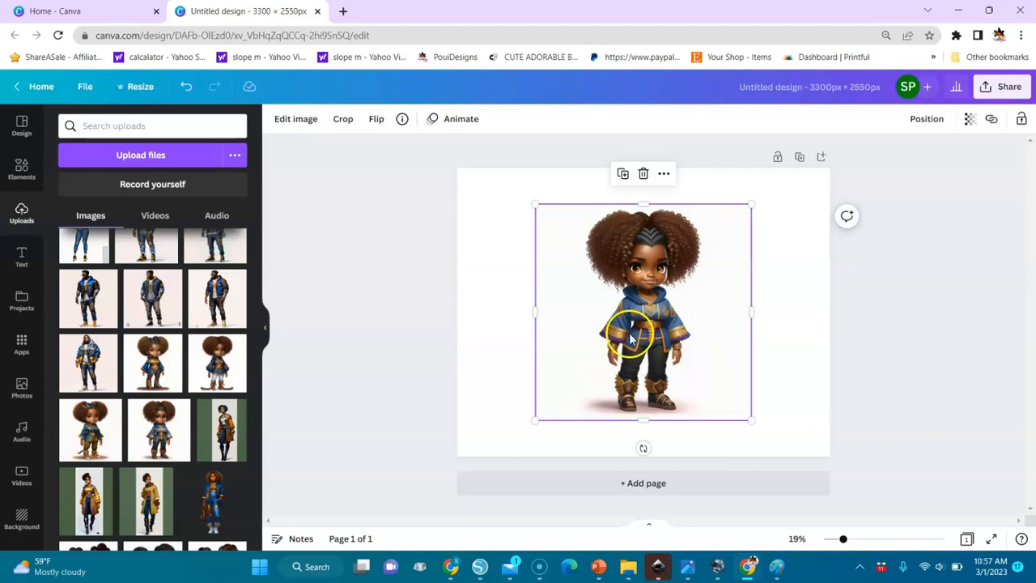
Step: Remove the background of the character image and apply the result
left_click(297, 121)
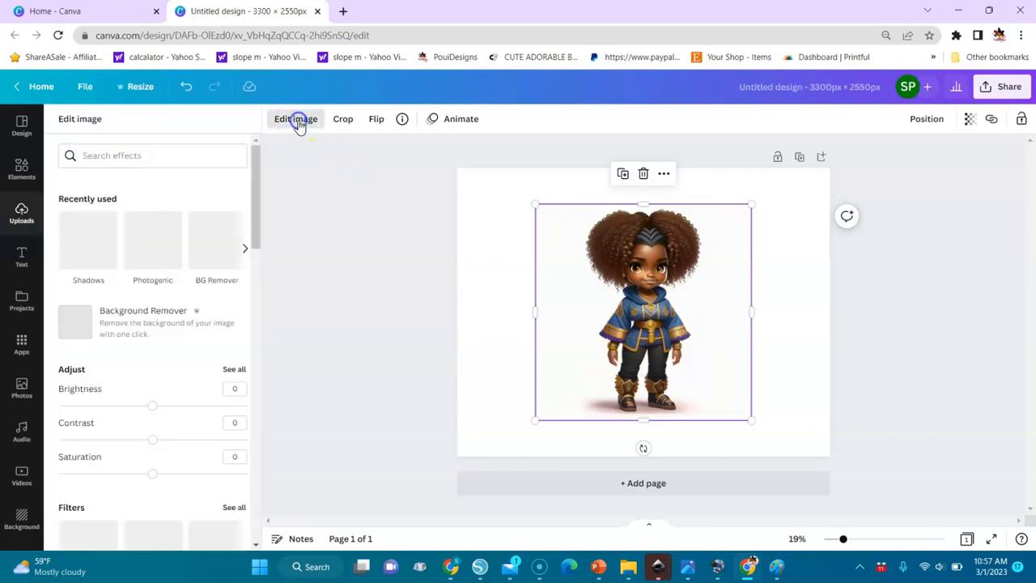
left_click(218, 237)
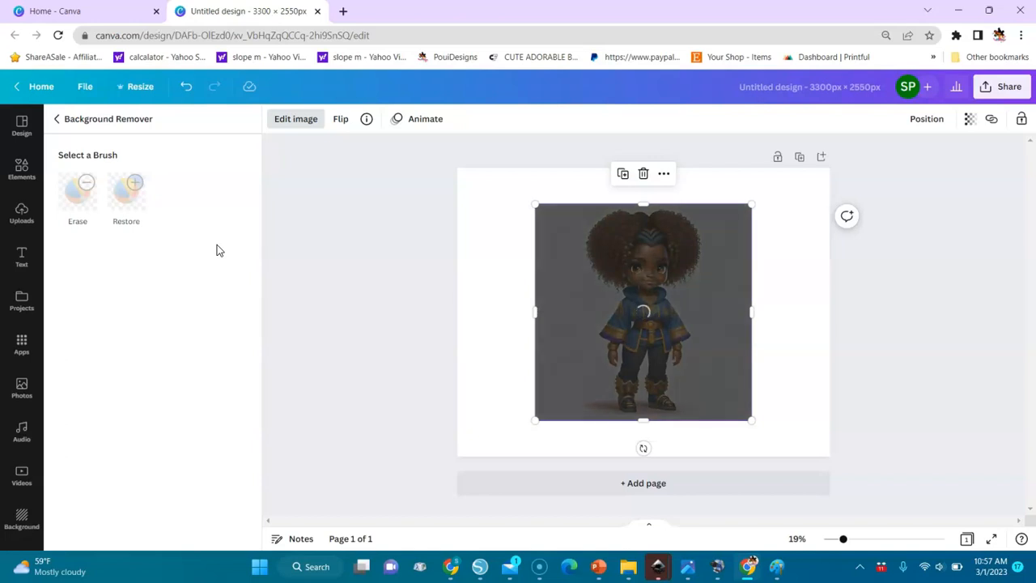
left_click(194, 532)
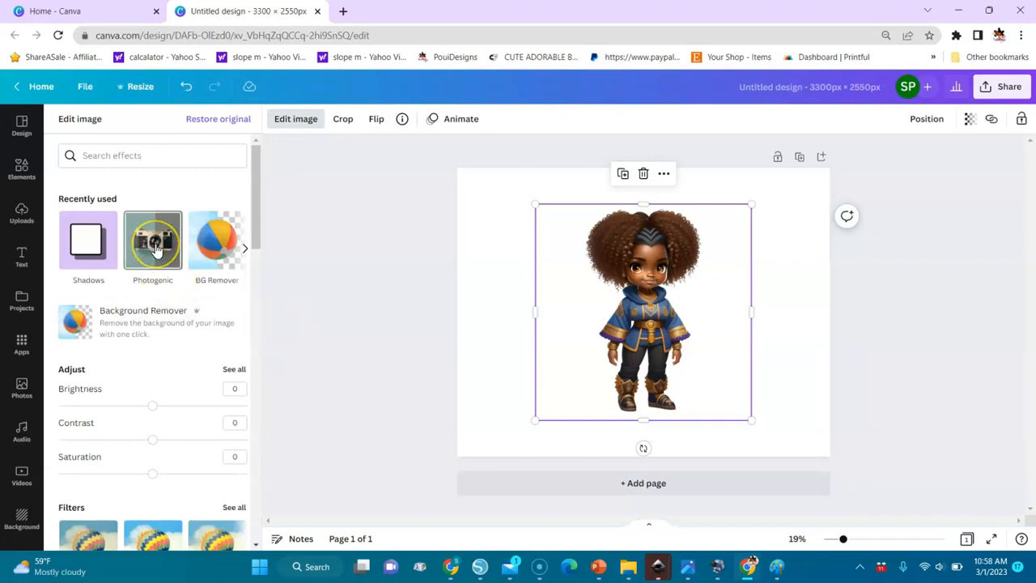
Step: Apply the Fresco Photogenic effect to the character image
left_click(155, 246)
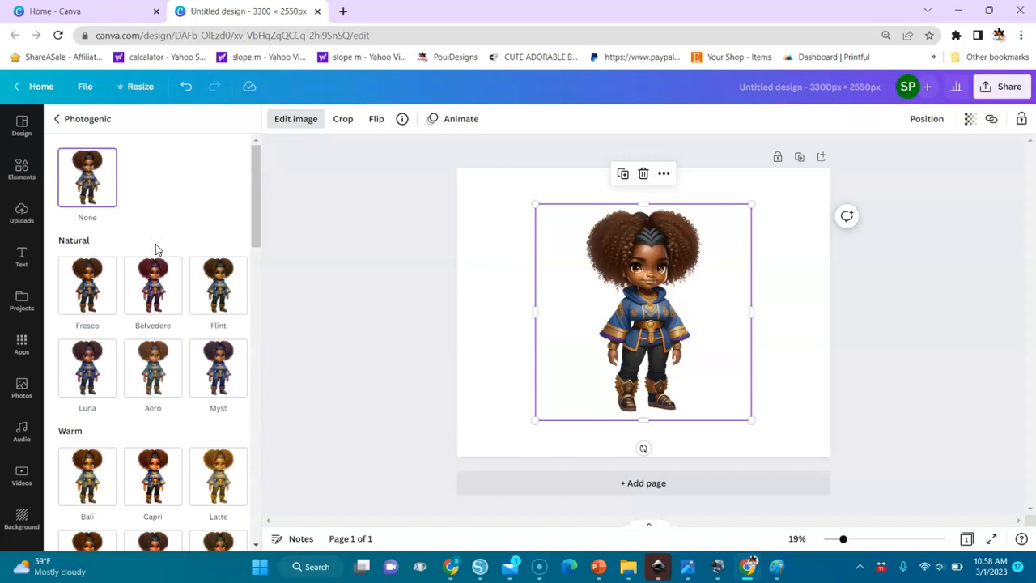
left_click(88, 277)
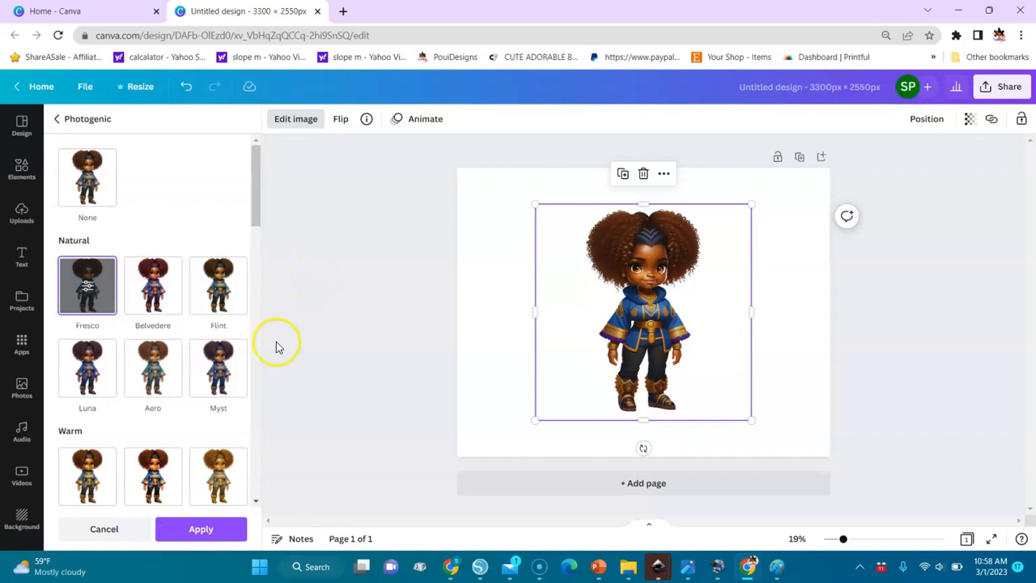
left_click(207, 533)
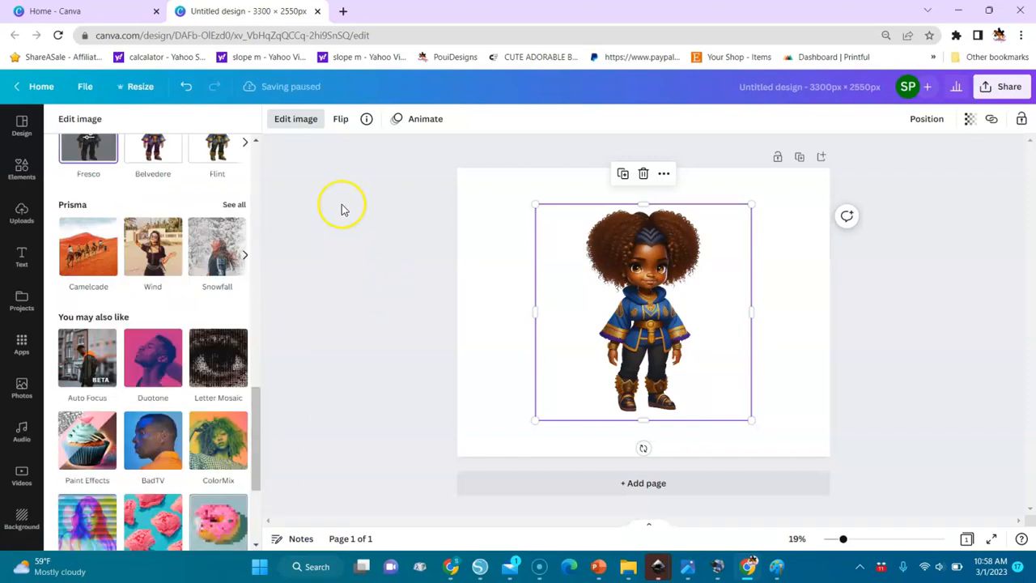
Step: Choose the Glow style from the Shadows effects for the character image
left_click(255, 166)
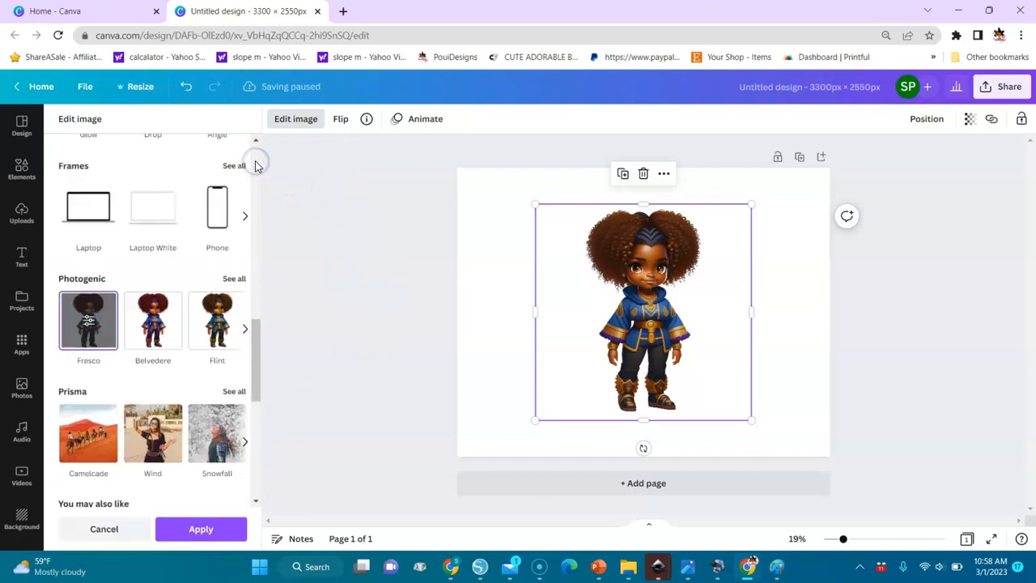
left_click(255, 164)
left_click(254, 157)
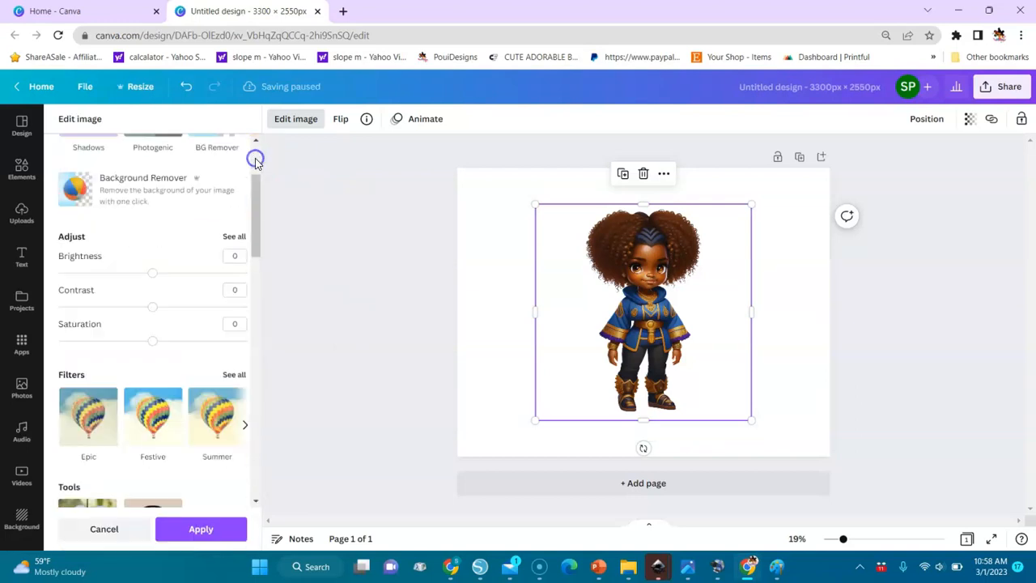
left_click(258, 155)
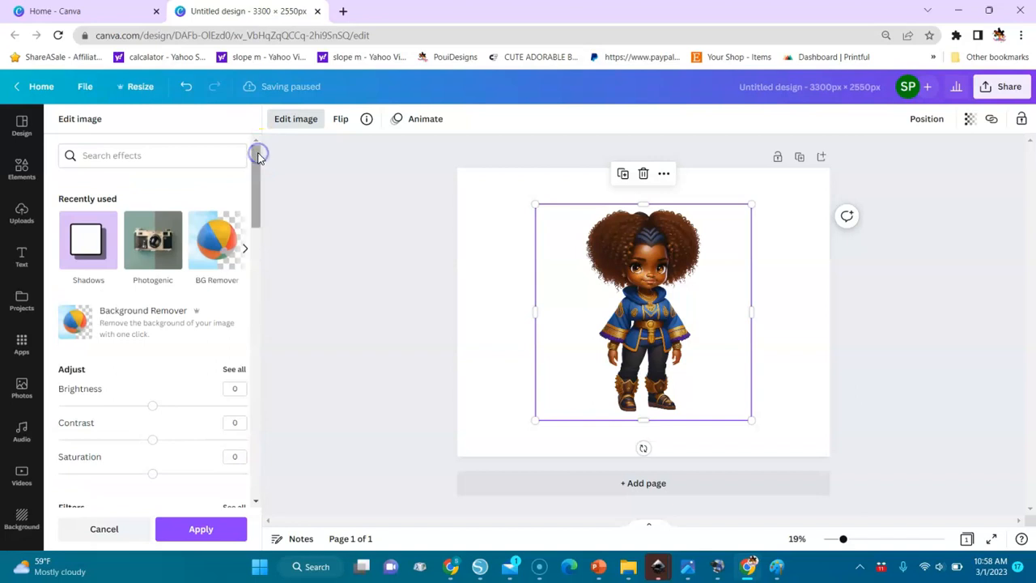
left_click(87, 238)
left_click(154, 180)
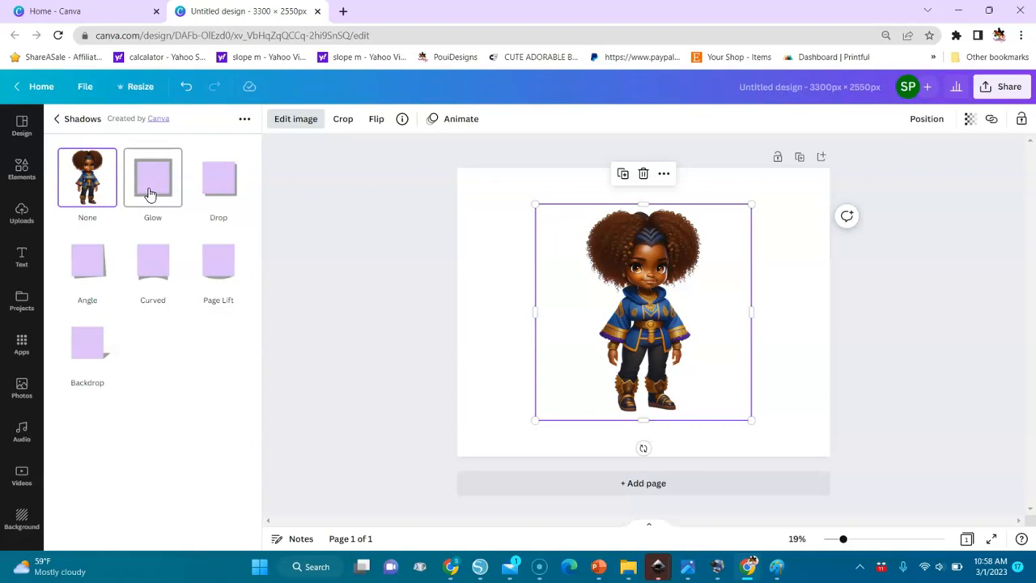
left_click(150, 191)
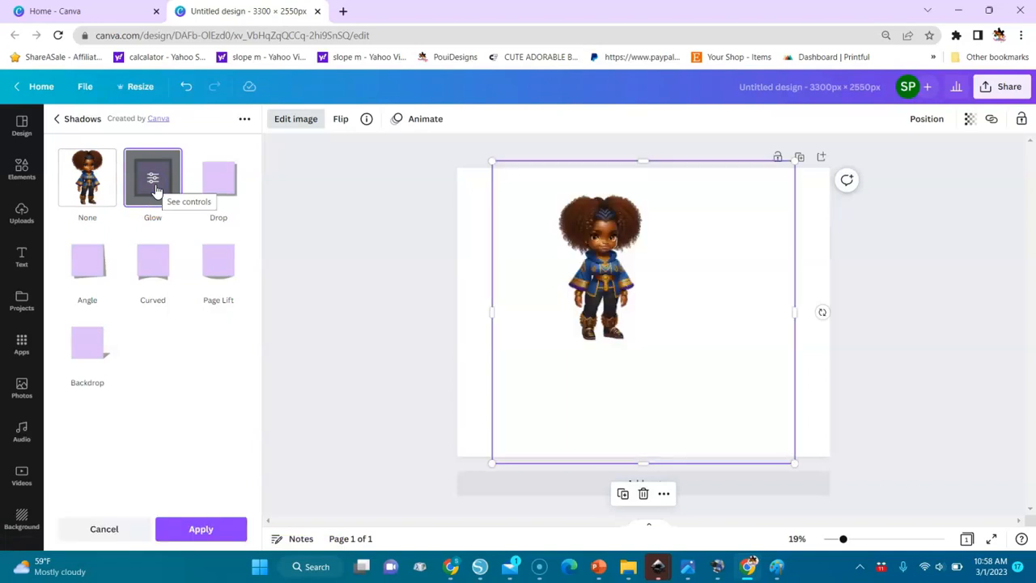
Step: Set the glow's size to 28, transparency to 100, blur to 0 and color to white, and apply it
left_click(153, 184)
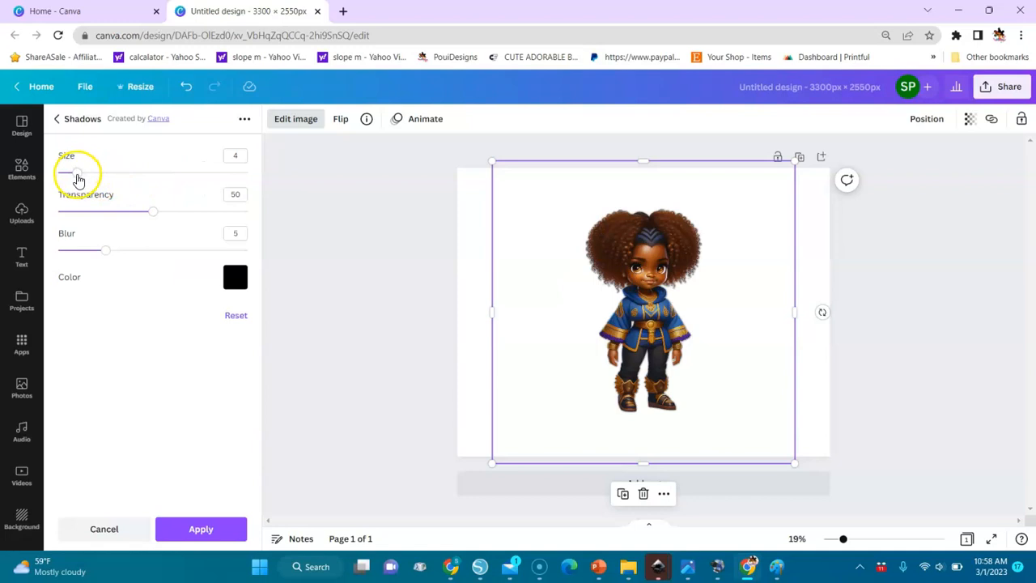
left_click_drag(78, 180, 190, 200)
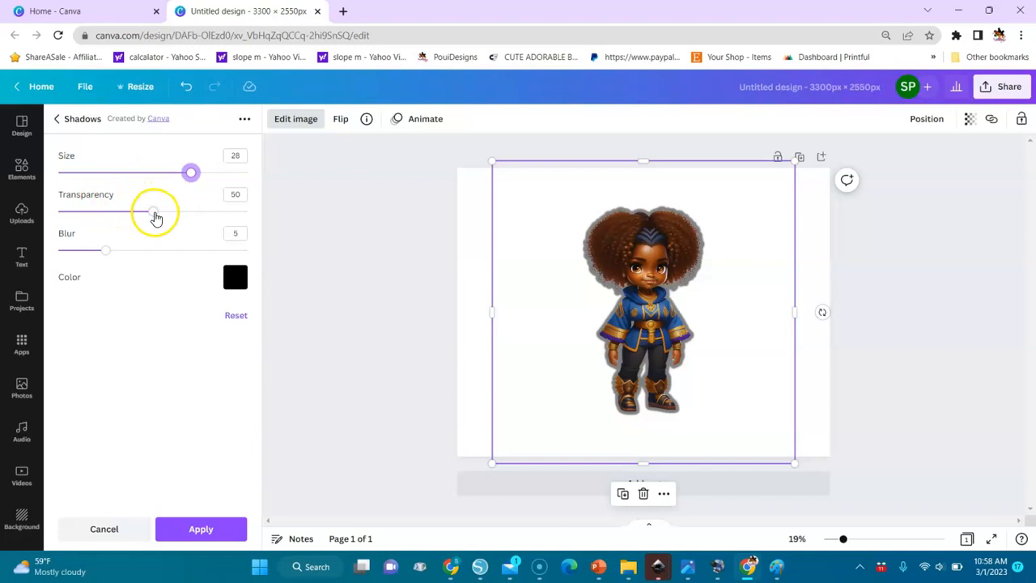
left_click_drag(156, 219, 256, 222)
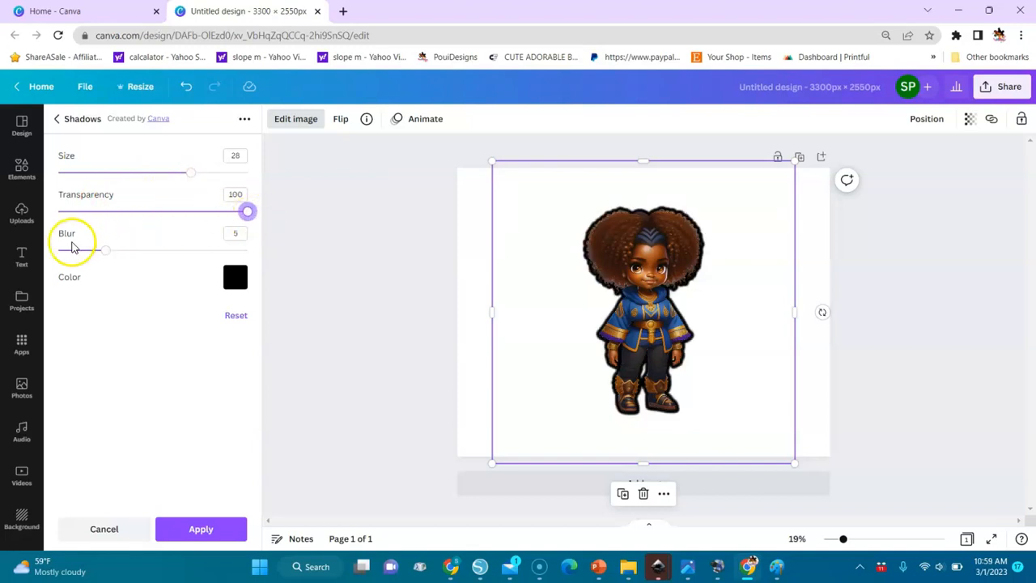
left_click_drag(108, 257, 53, 254)
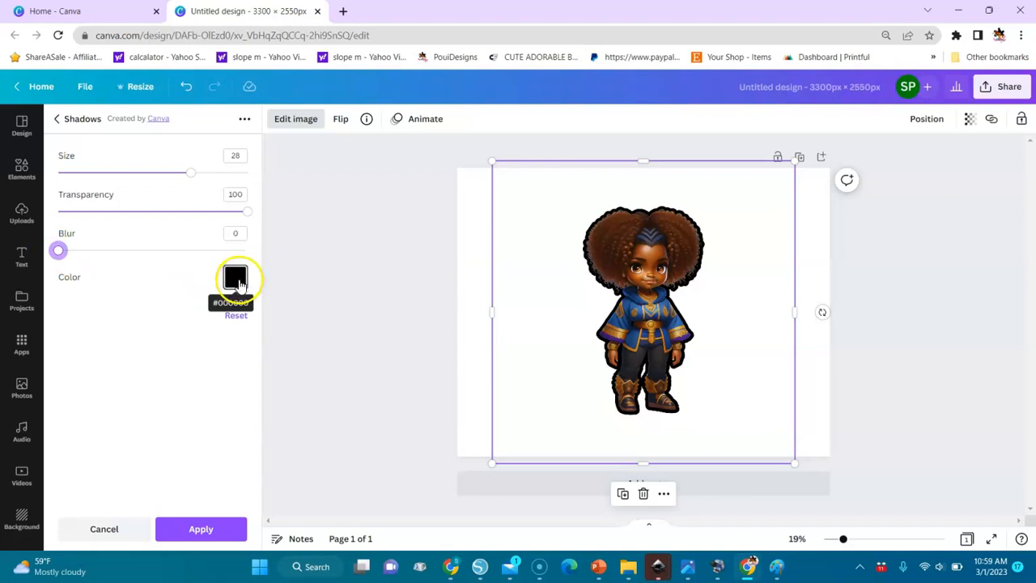
left_click(236, 277)
left_click(272, 342)
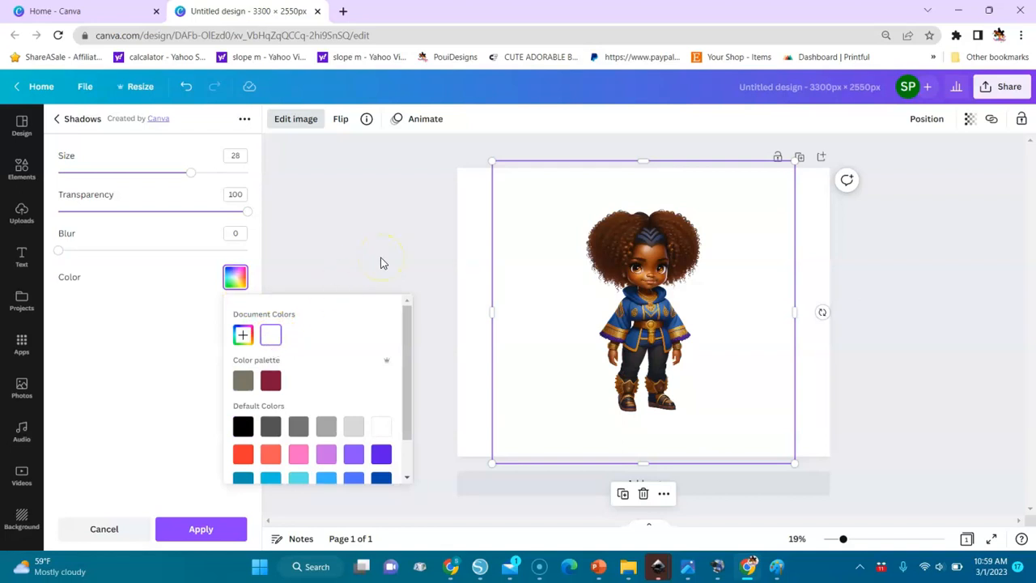
left_click(202, 528)
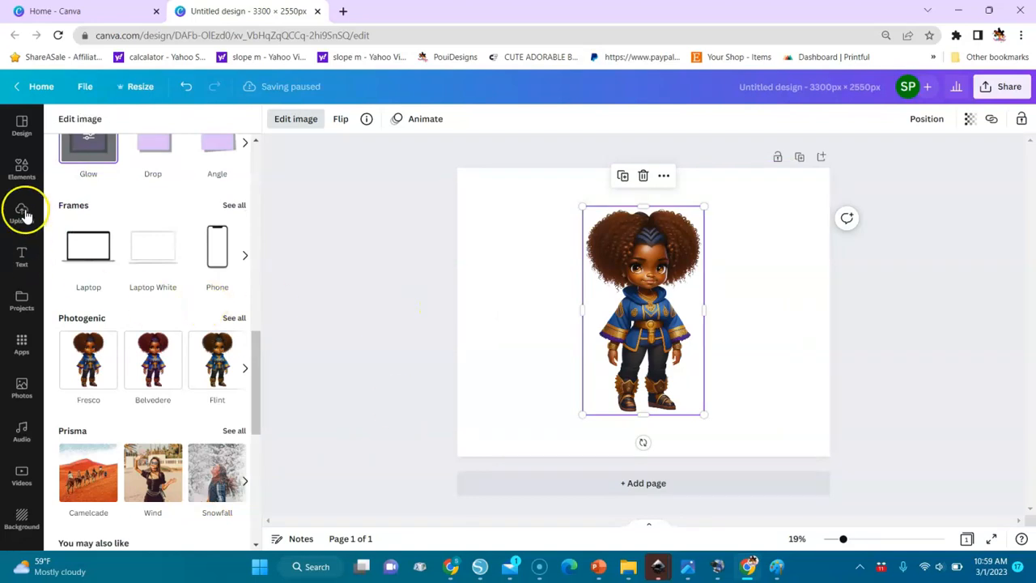
Step: Place a rounded square behind the character to check the white outline, and delete the square
left_click(25, 174)
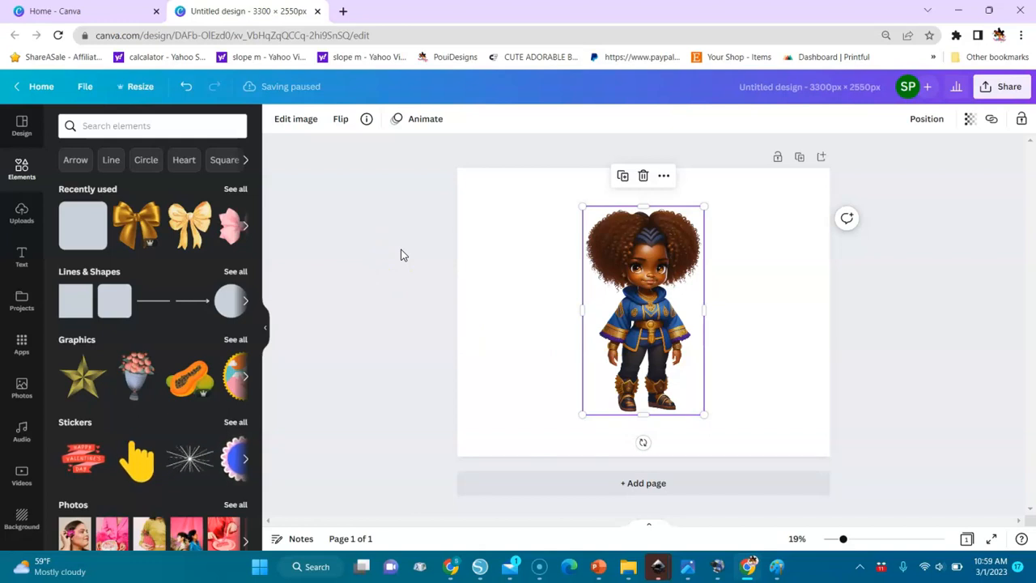
left_click(112, 301)
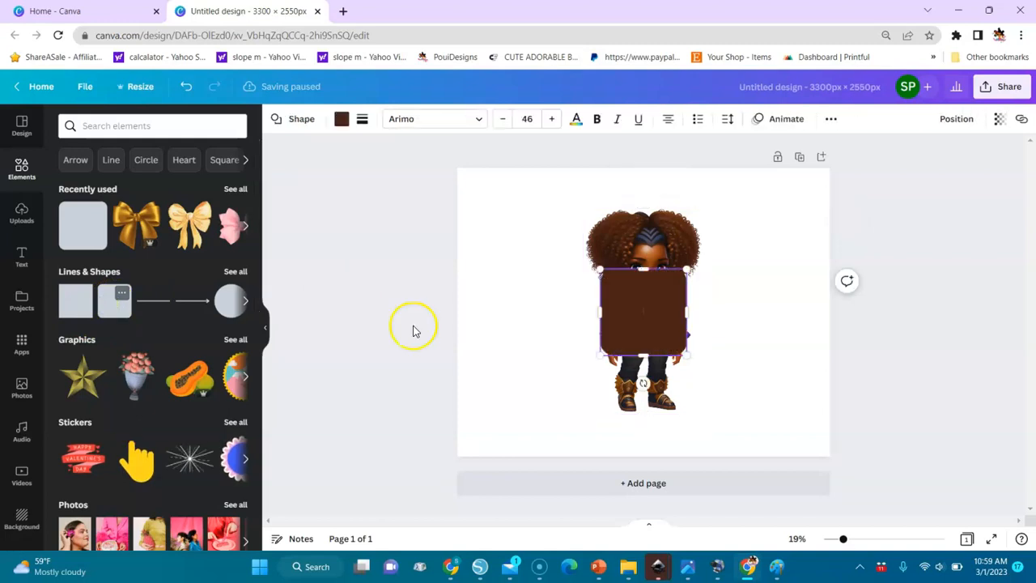
left_click(946, 121)
left_click(918, 151)
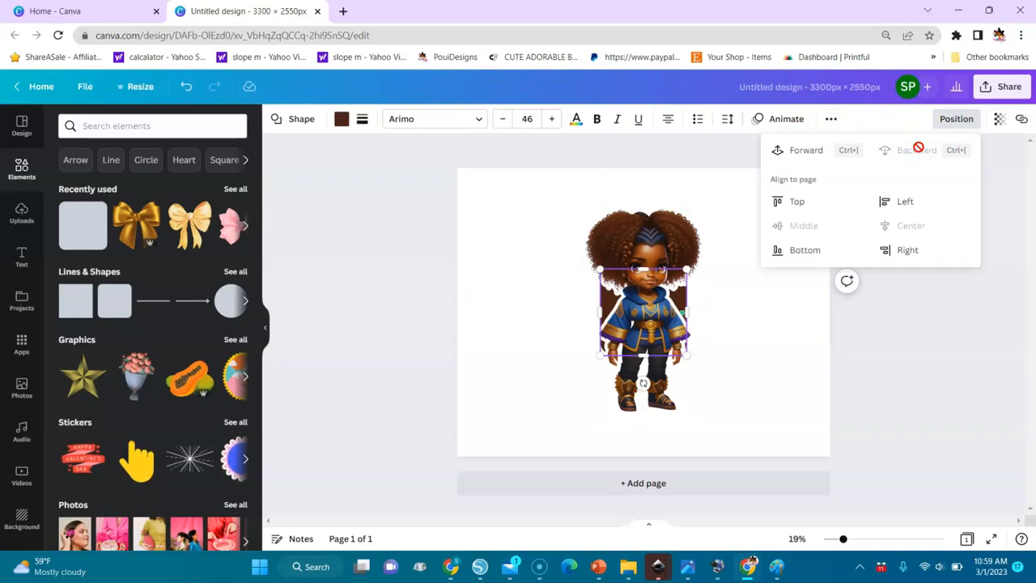
key("Delete")
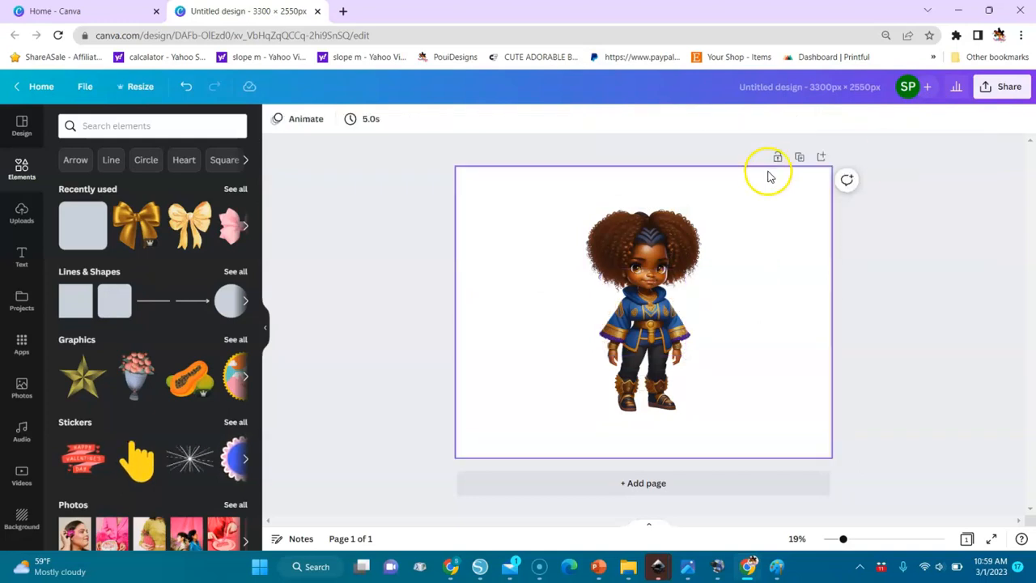
Step: Shrink the character image to about half its size and place it near the page's upper-left corner
left_click_drag(760, 455, 777, 457)
left_click_drag(702, 416, 633, 304)
left_click_drag(617, 257, 518, 242)
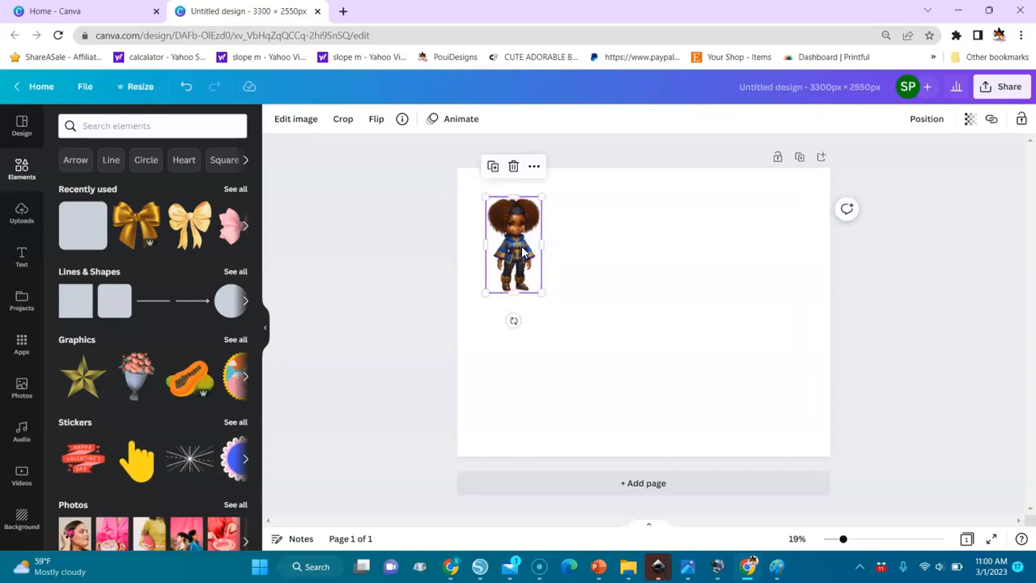
Step: Duplicate the character four times and place the last copy near the page's upper-right corner, level with the original
right_click(523, 252)
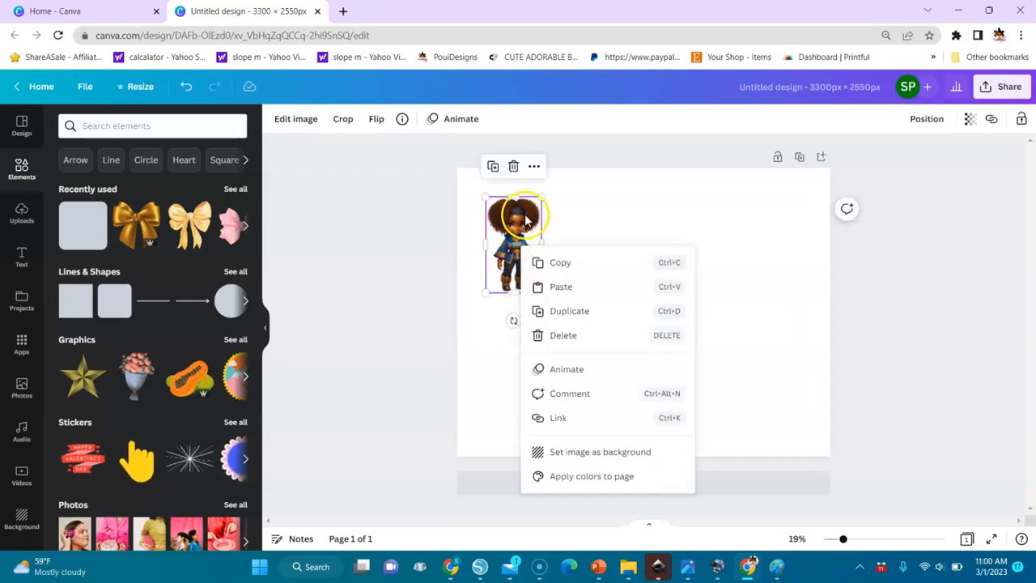
left_click(493, 166)
left_click(495, 167)
left_click(495, 168)
left_click(496, 168)
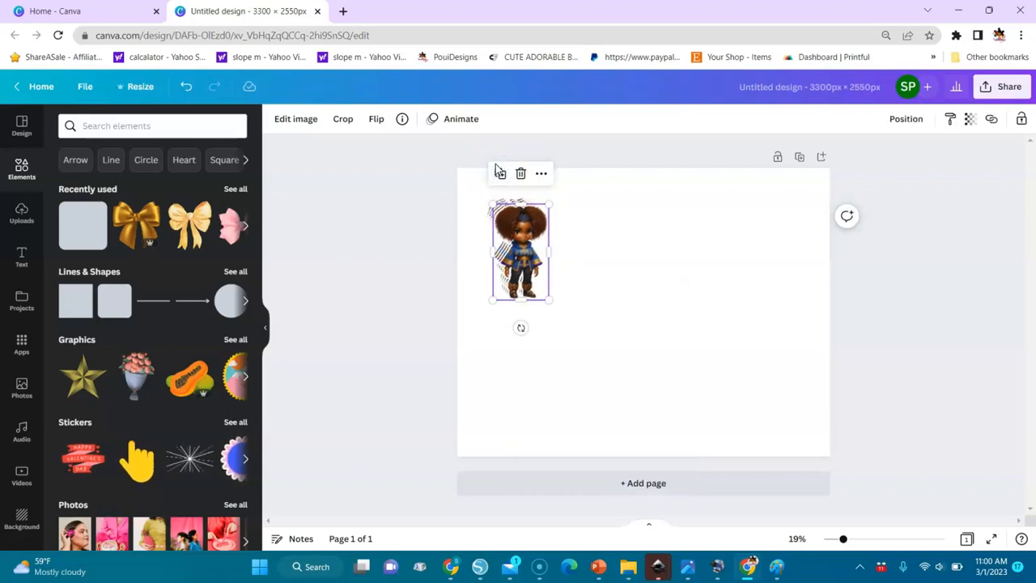
left_click_drag(534, 234, 774, 235)
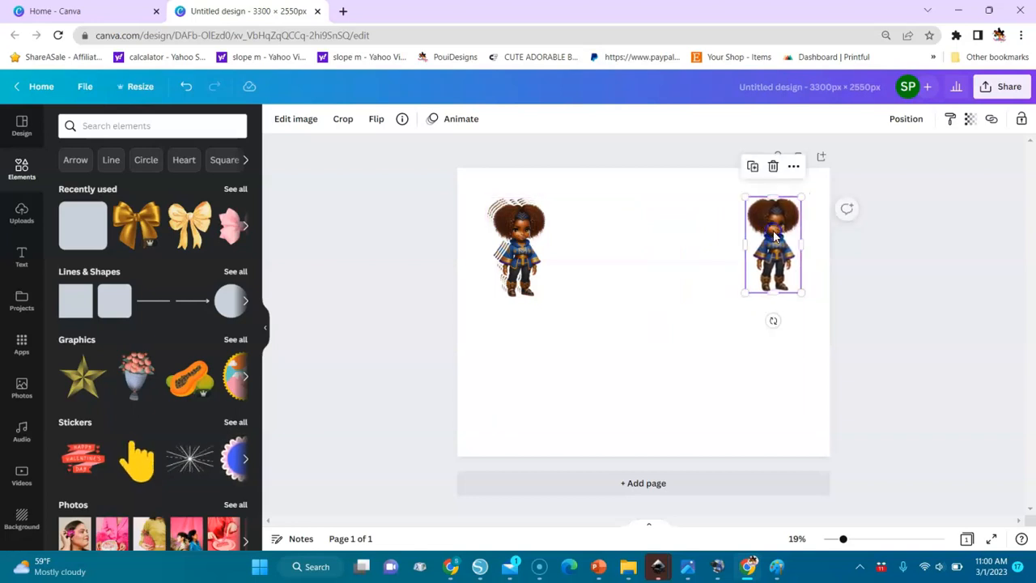
Step: Select all five characters and tidy up their spacing into an evenly spaced, aligned row across the page
left_click_drag(447, 171, 868, 341)
left_click(926, 119)
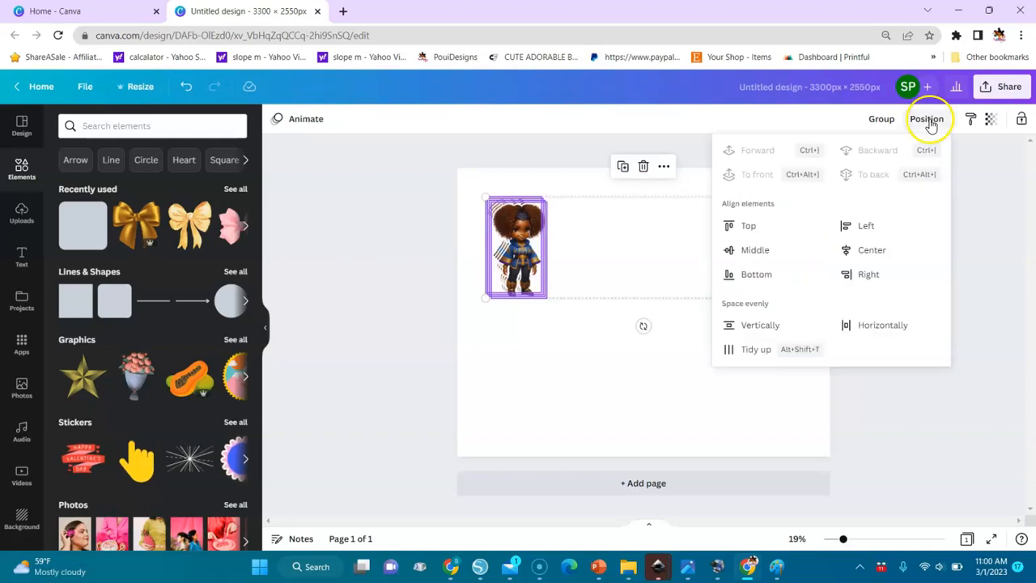
left_click(754, 349)
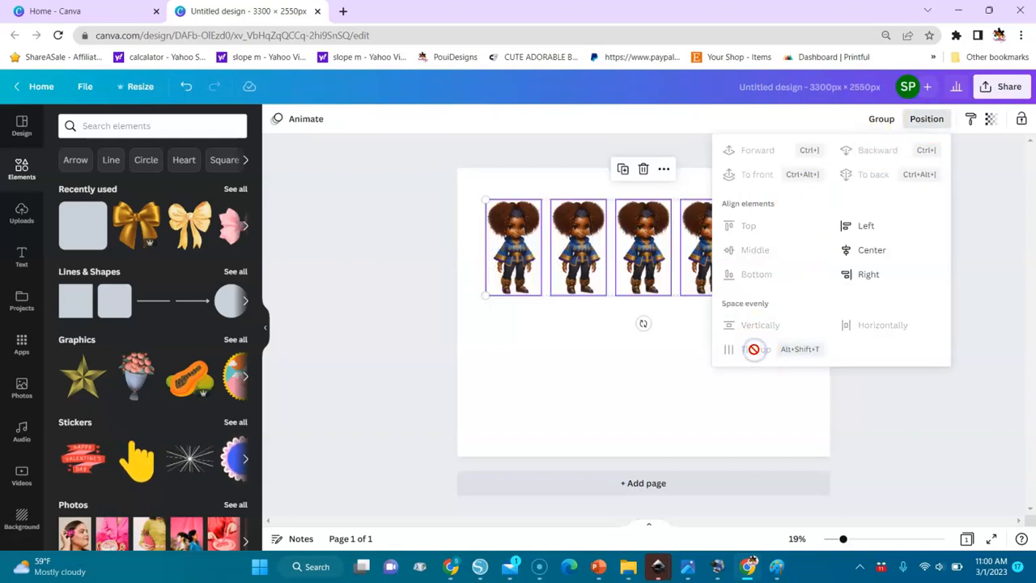
left_click(645, 383)
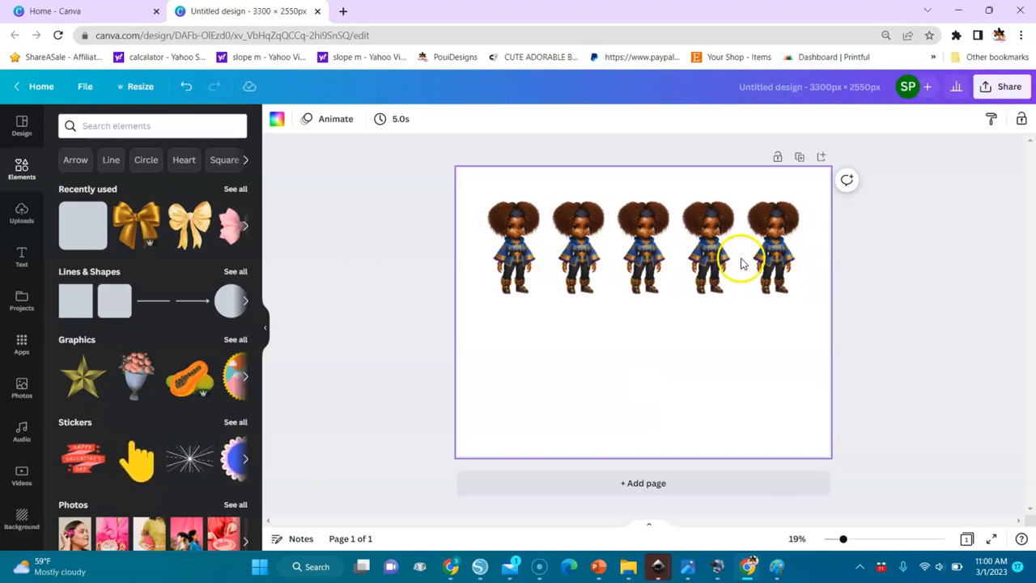
Step: Duplicate the row of five characters and place the copy directly below the original row, aligned with it
left_click_drag(428, 185, 822, 322)
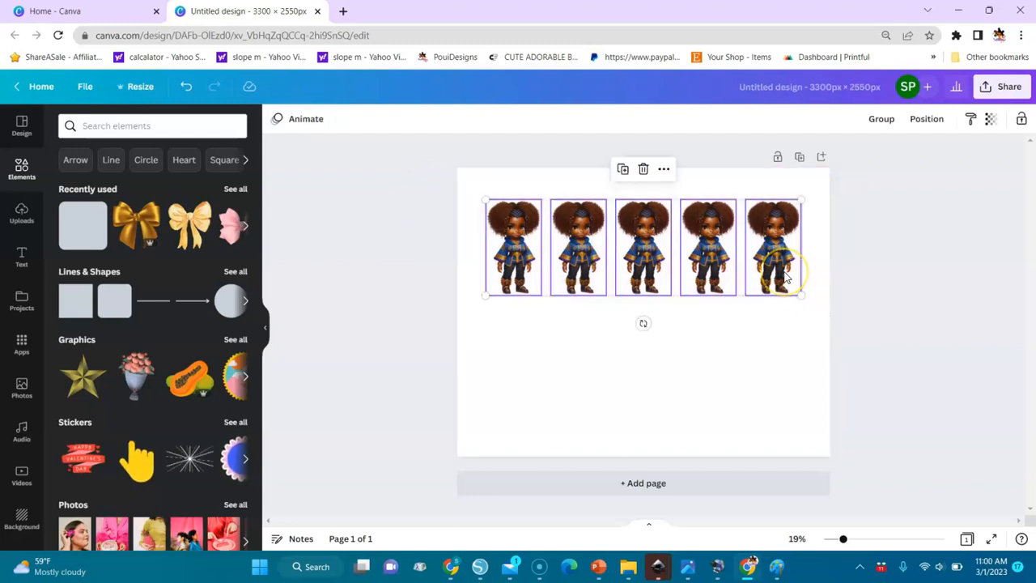
left_click(622, 169)
left_click_drag(643, 262, 644, 370)
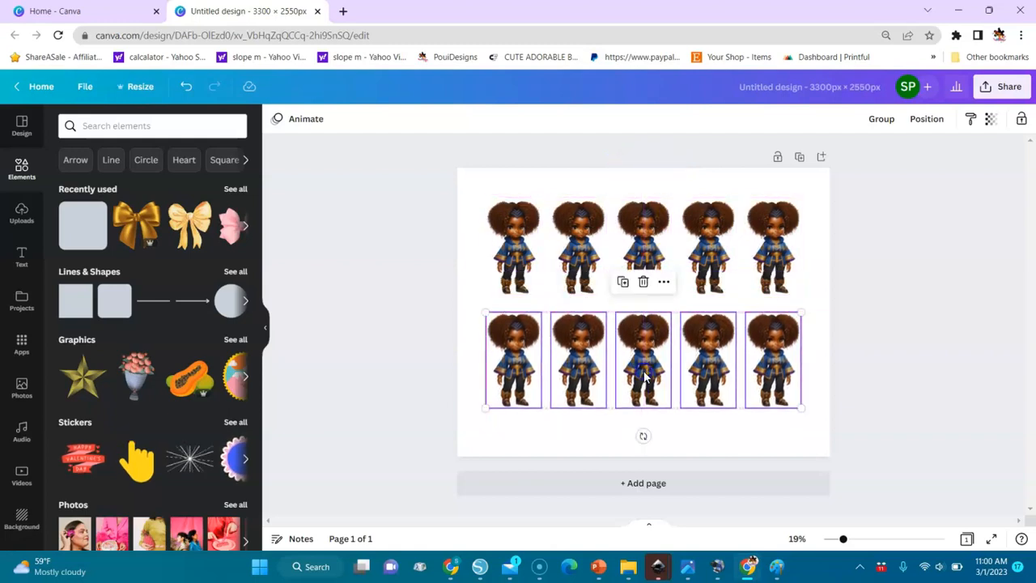
left_click_drag(877, 174, 904, 344)
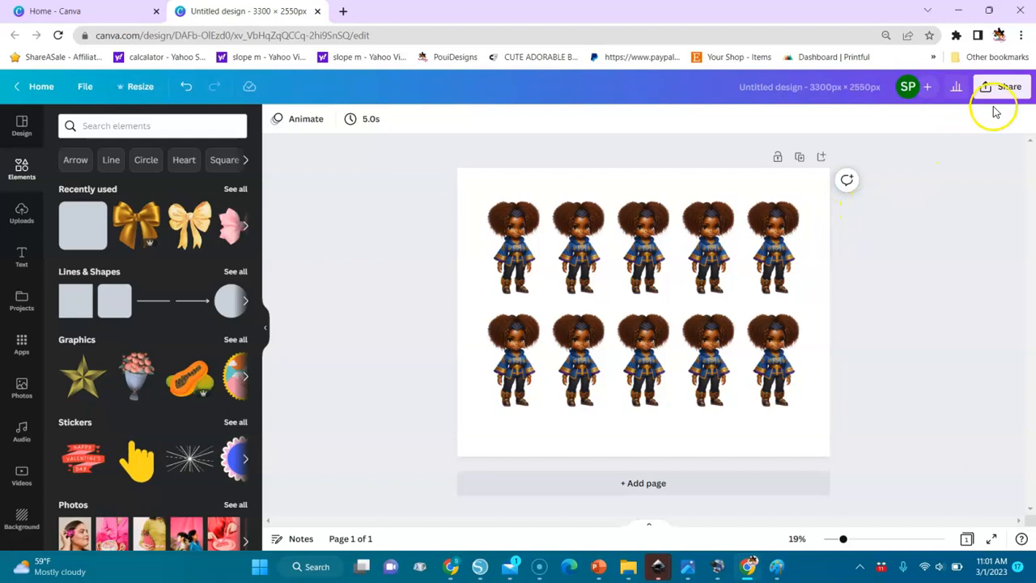
Step: Set the page background to the palette's dark red to check the white outlines, and change it back to white
left_click(474, 182)
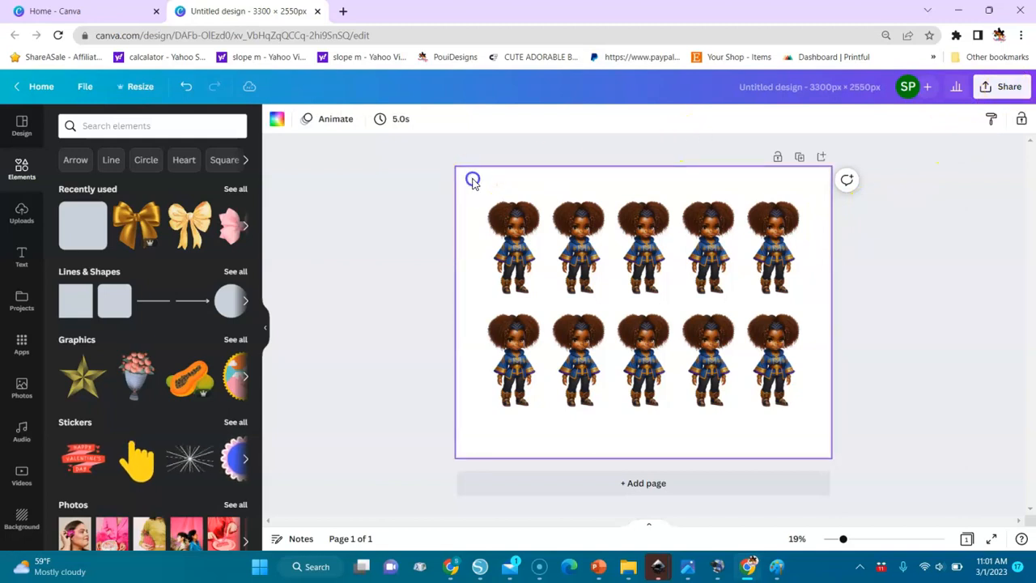
left_click(277, 120)
left_click(103, 276)
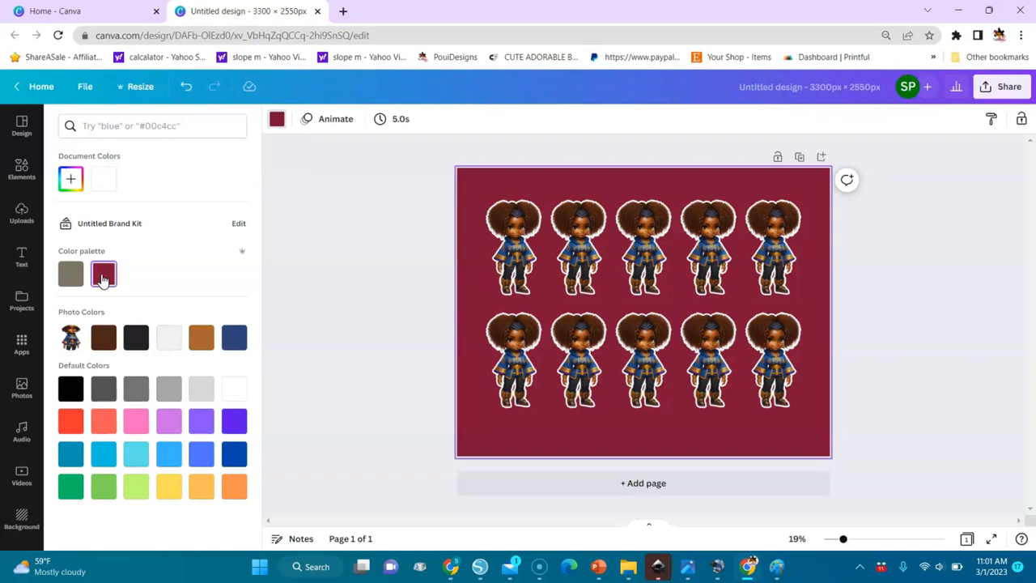
left_click(106, 181)
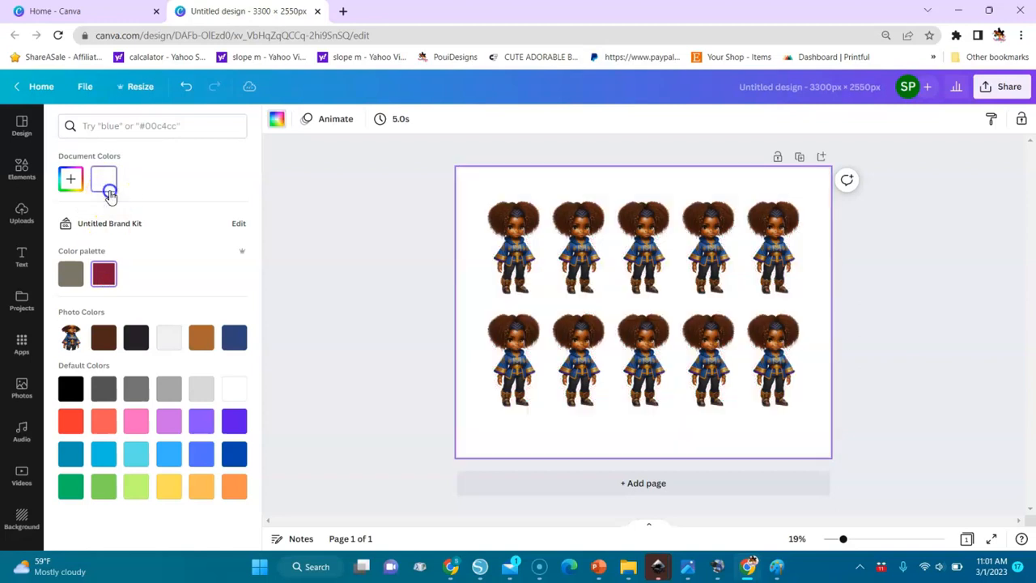
Step: Download the sticker sheet as a PNG at size 1 with a transparent background
left_click(1008, 90)
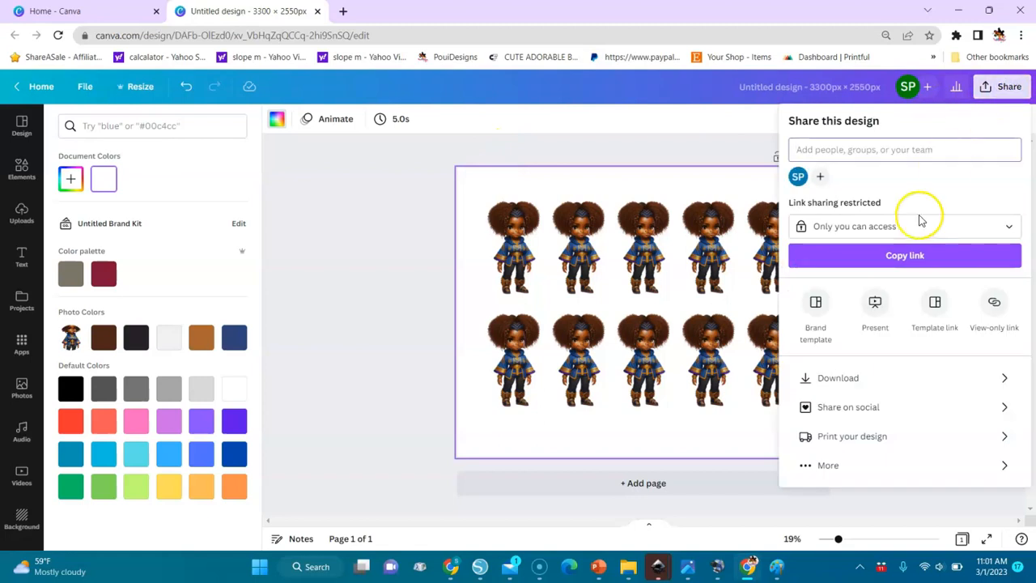
left_click(822, 376)
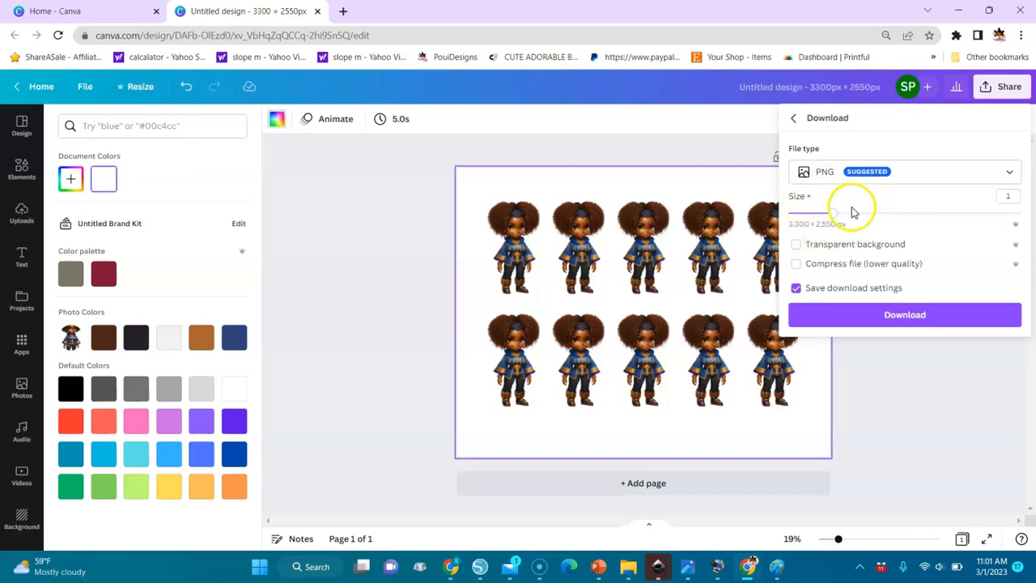
left_click(798, 246)
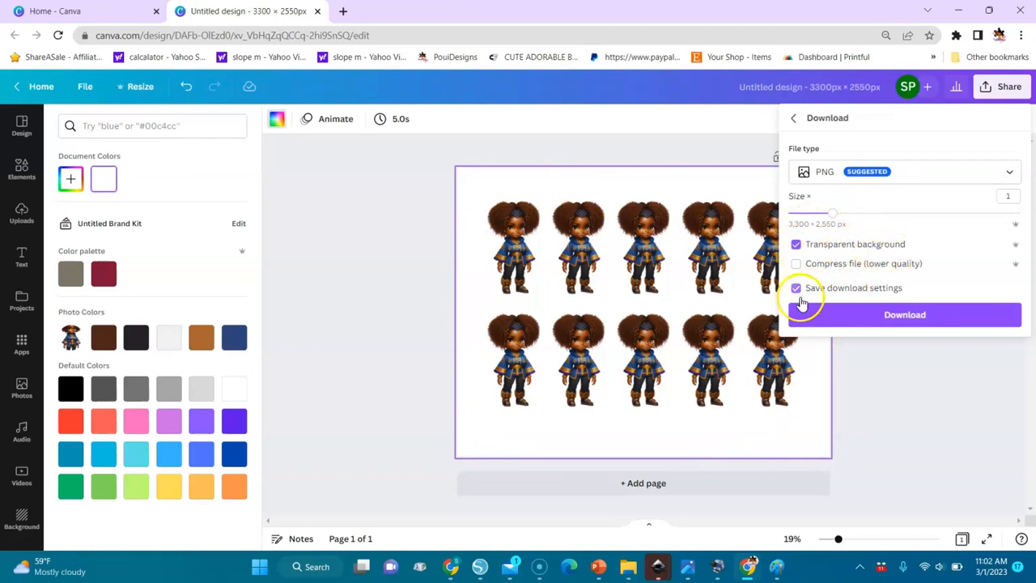
left_click(888, 321)
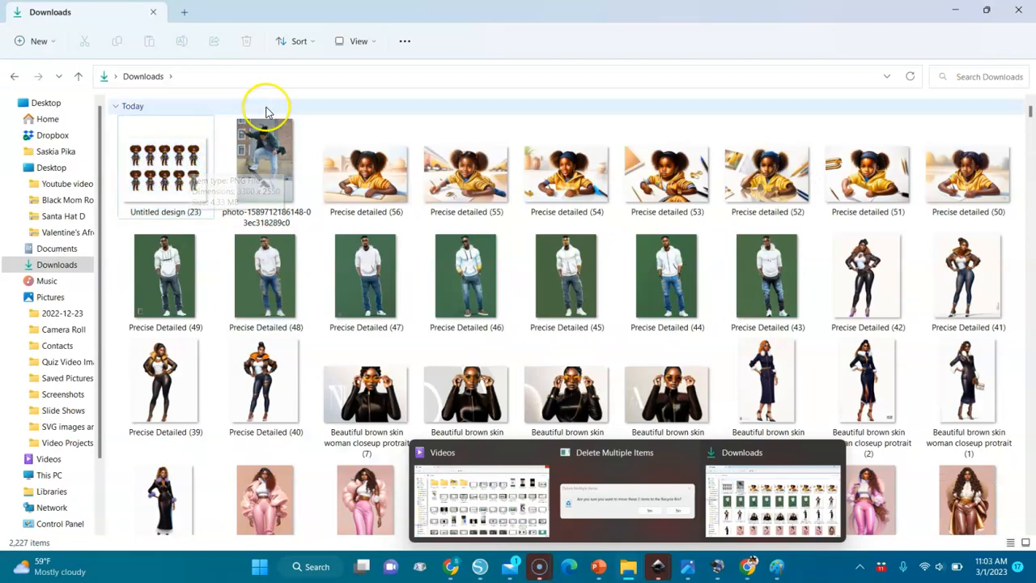
Step: Show the Downloads folder in File Explorer with extra large icons to check the exported sticker sheet
left_click(368, 51)
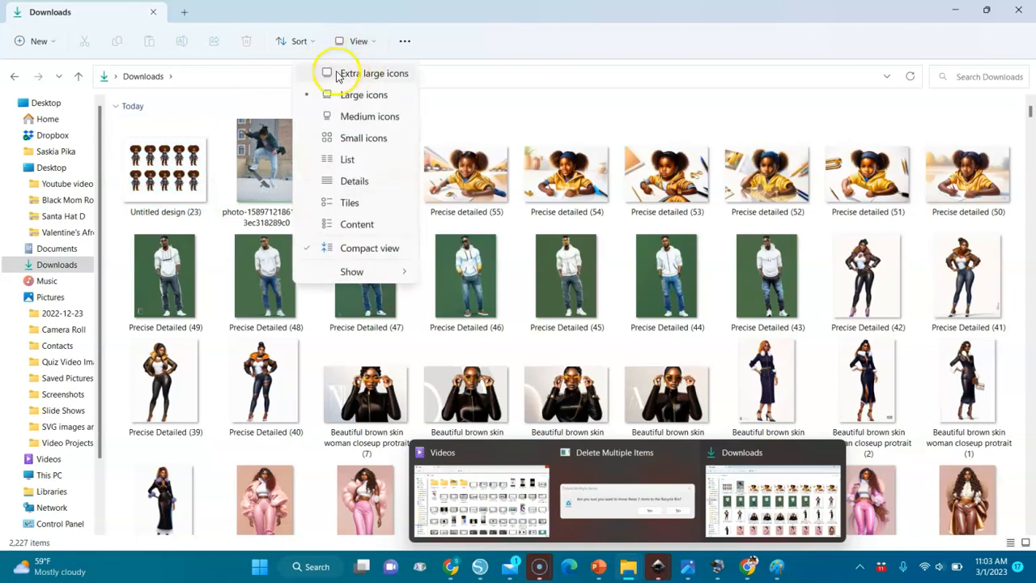
left_click(335, 72)
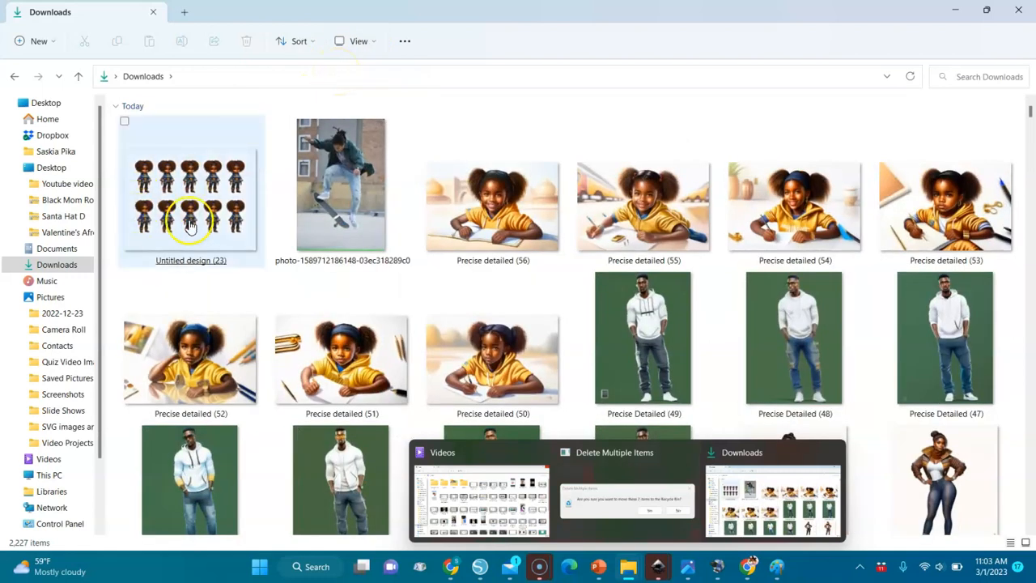